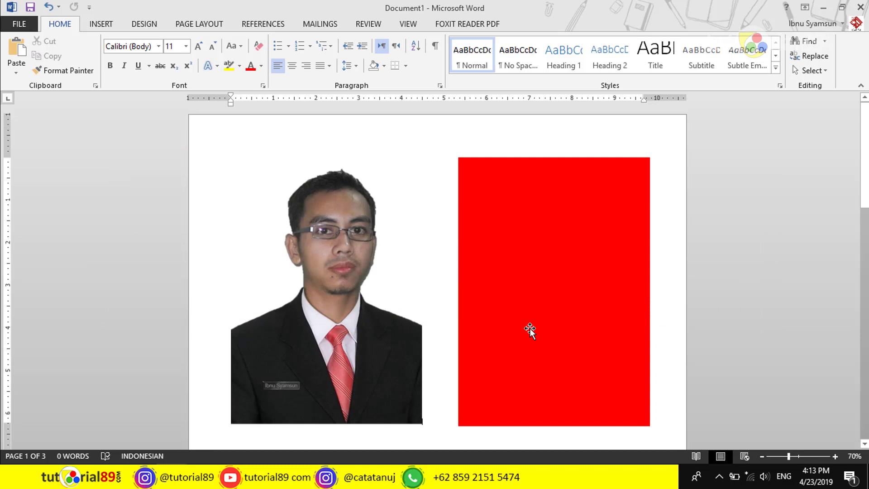
Delete the red rectangle beside the portrait, then scroll through the pages to review them
{"action": "left_click", "coordinate": [529, 327]}
{"action": "key", "text": "Delete"}
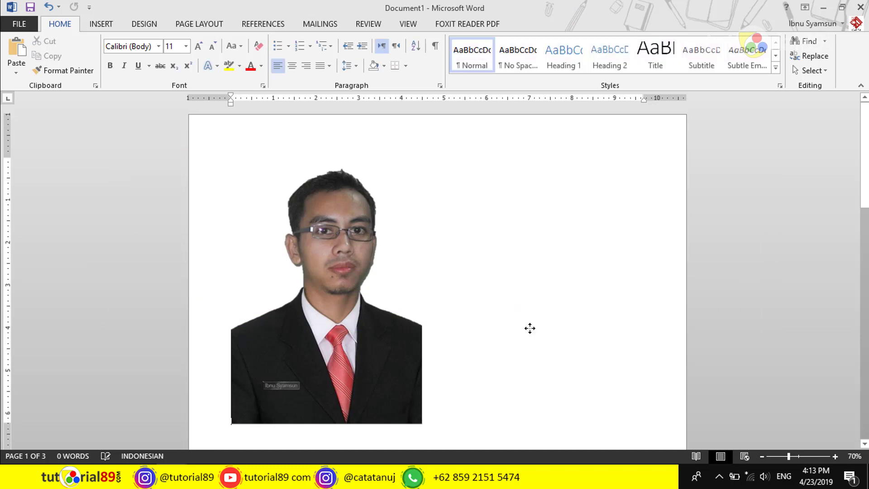
{"action": "scroll", "coordinate": [530, 328], "scroll_direction": "down", "scroll_amount": 1}
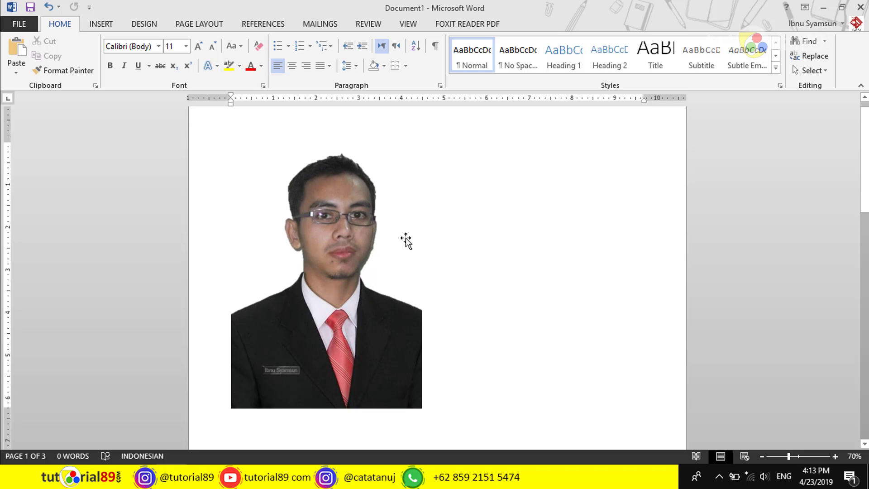
{"action": "scroll", "coordinate": [523, 219], "scroll_direction": "down", "scroll_amount": 3}
{"action": "scroll", "coordinate": [523, 219], "scroll_direction": "down", "scroll_amount": 8}
{"action": "scroll", "coordinate": [523, 219], "scroll_direction": "down", "scroll_amount": 5}
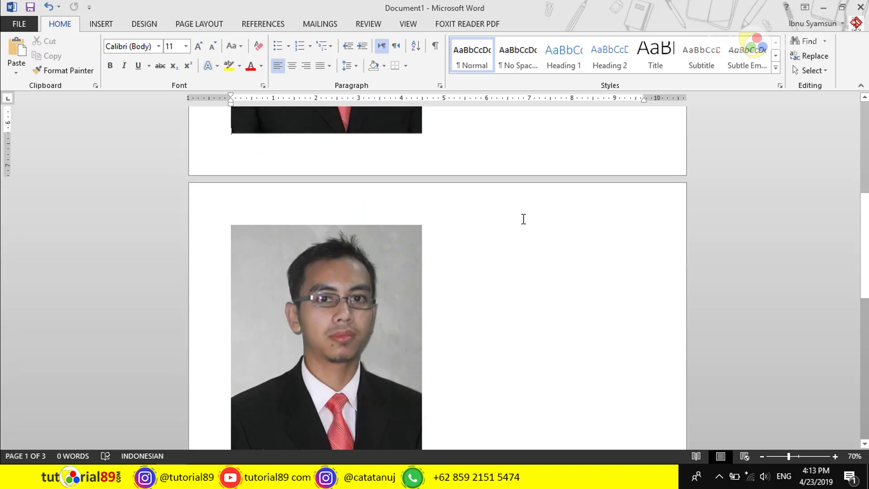
{"action": "scroll", "coordinate": [524, 219], "scroll_direction": "down", "scroll_amount": 4}
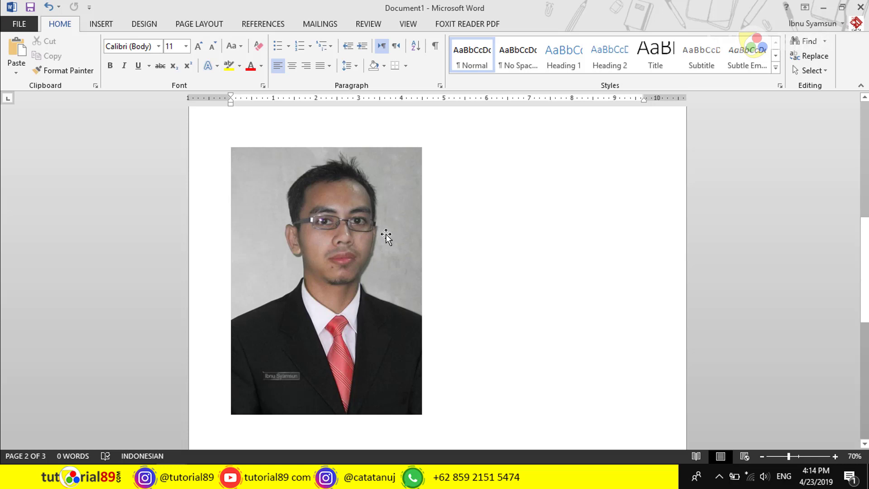
{"action": "scroll", "coordinate": [386, 241], "scroll_direction": "up", "scroll_amount": 2}
{"action": "scroll", "coordinate": [386, 241], "scroll_direction": "up", "scroll_amount": 1}
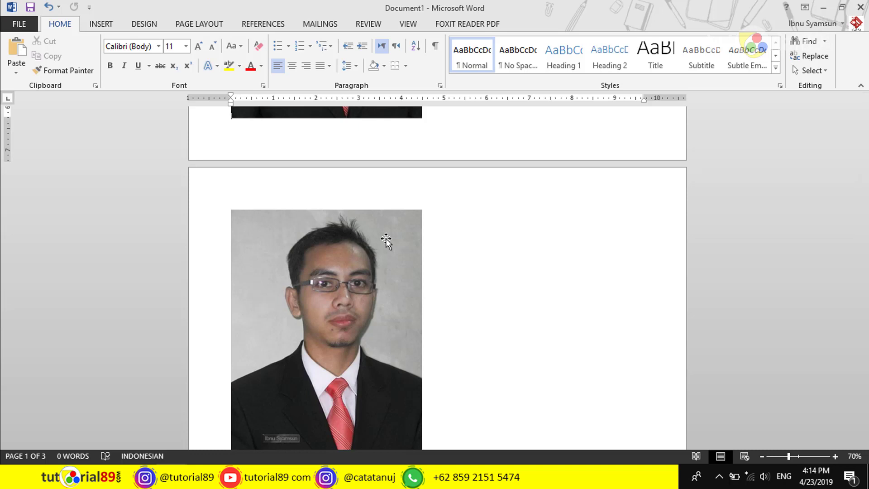
{"action": "scroll", "coordinate": [385, 238], "scroll_direction": "up", "scroll_amount": 1}
{"action": "scroll", "coordinate": [386, 238], "scroll_direction": "down", "scroll_amount": 5}
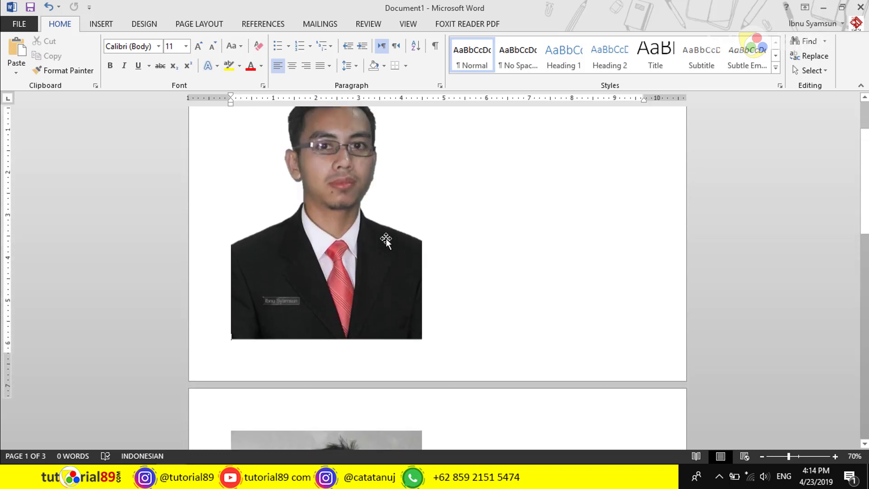
{"action": "scroll", "coordinate": [386, 239], "scroll_direction": "up", "scroll_amount": 2}
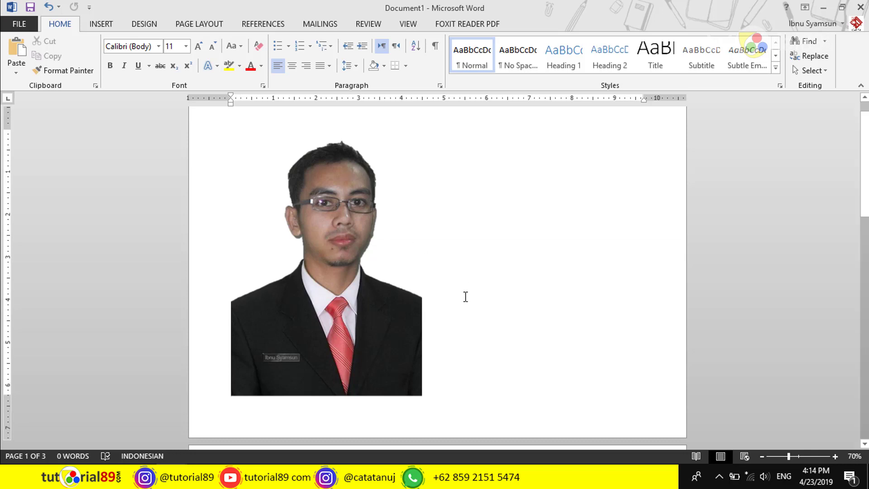
Draw a rectangle covering the whole cut-out portrait
{"action": "left_click", "coordinate": [333, 233]}
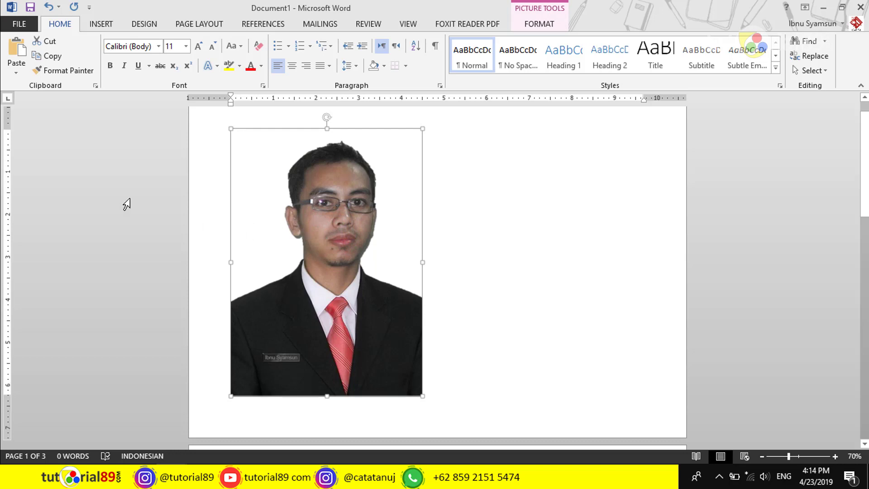
{"action": "left_click", "coordinate": [107, 25]}
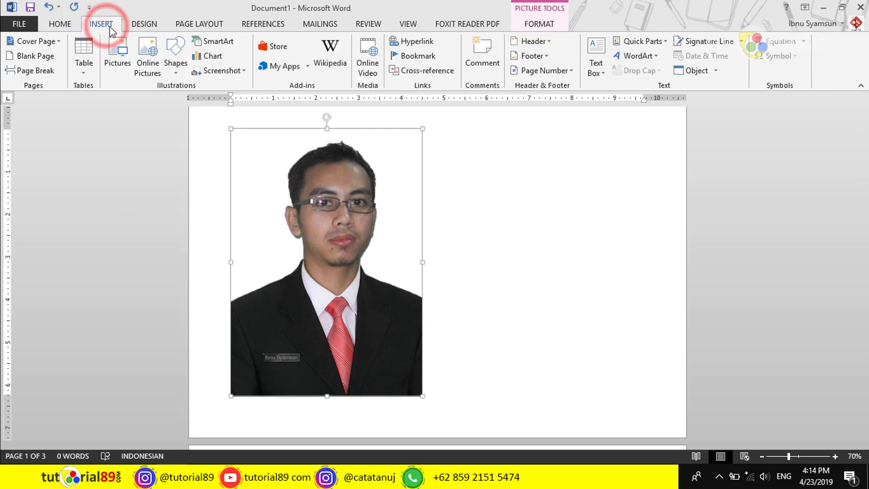
{"action": "left_click", "coordinate": [176, 59]}
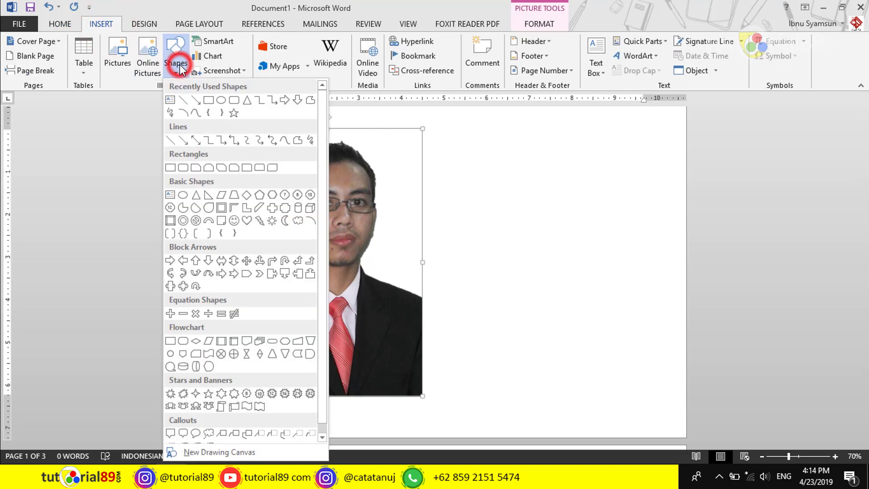
{"action": "left_click", "coordinate": [208, 101]}
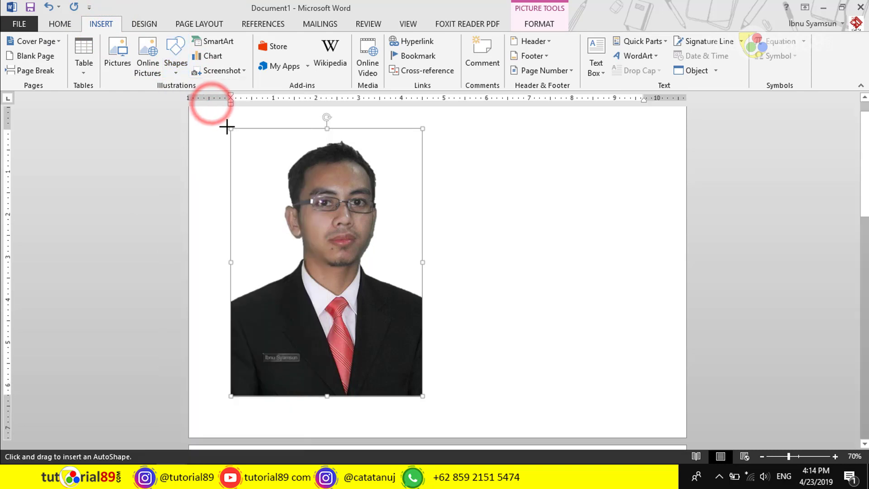
{"action": "left_click_drag", "start_coordinate": [231, 128], "coordinate": [362, 383]}
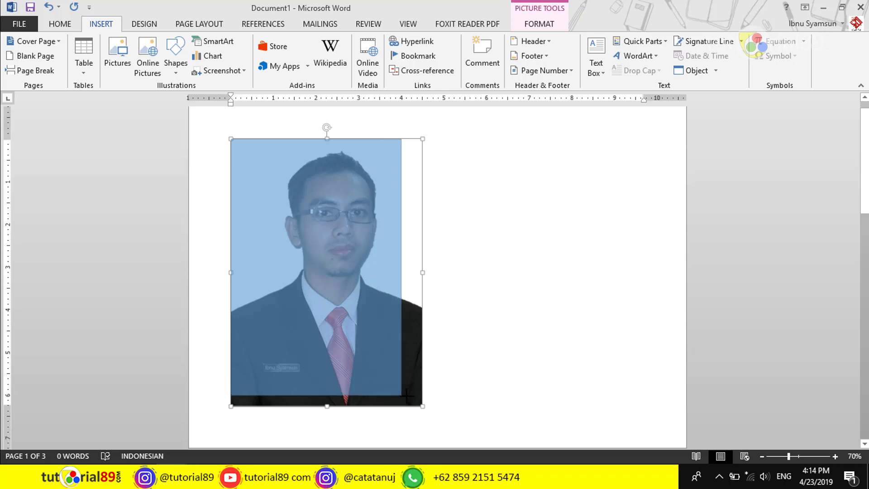
{"action": "left_click_drag", "start_coordinate": [362, 382], "coordinate": [422, 406]}
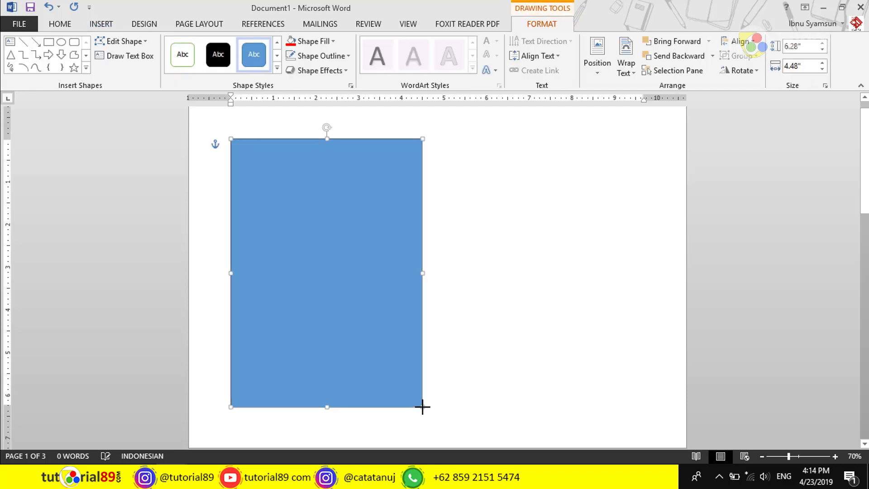
Fill the rectangle with red and set it Behind Text
{"action": "left_click", "coordinate": [293, 42]}
{"action": "left_click", "coordinate": [292, 57]}
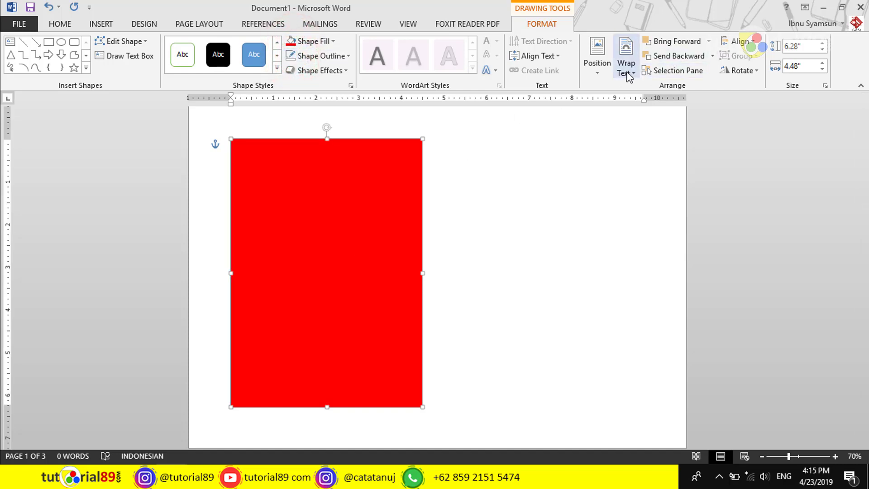
{"action": "left_click", "coordinate": [626, 71]}
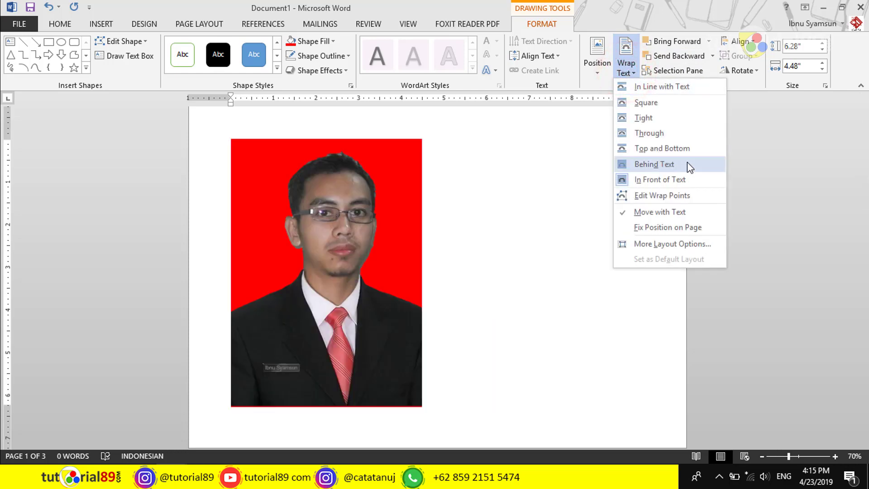
{"action": "left_click", "coordinate": [687, 162]}
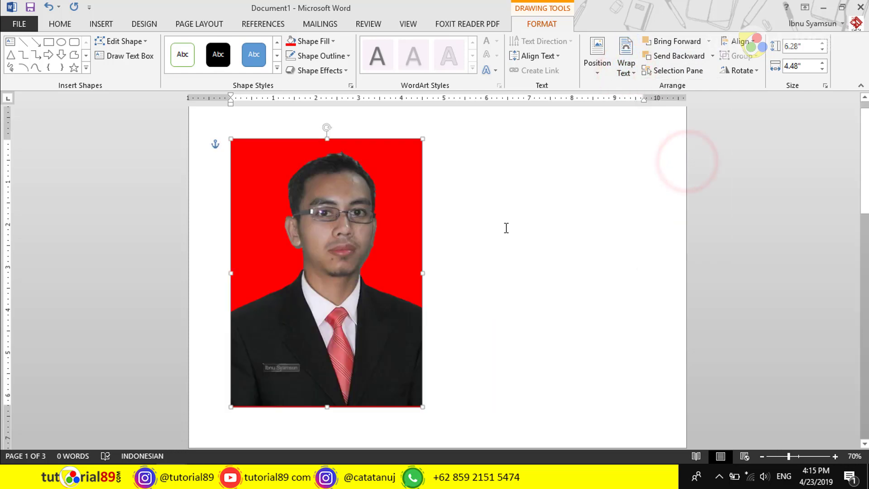
{"action": "left_click", "coordinate": [506, 227]}
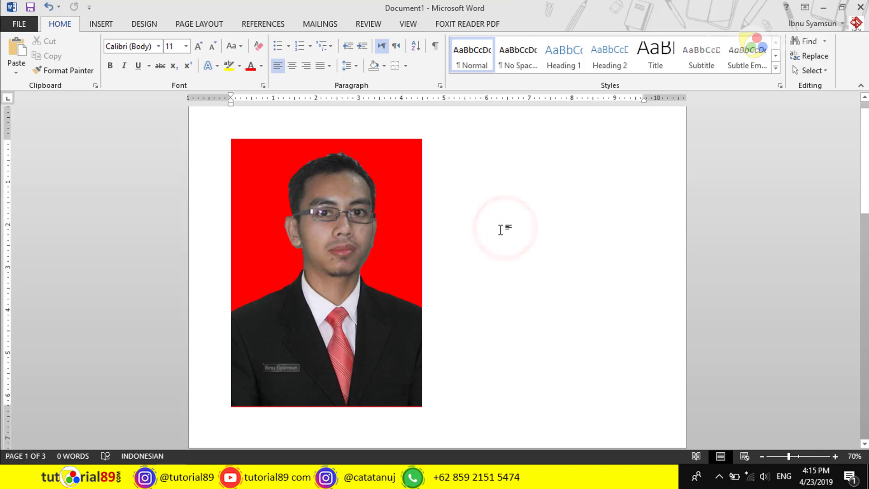
{"action": "left_click", "coordinate": [396, 158]}
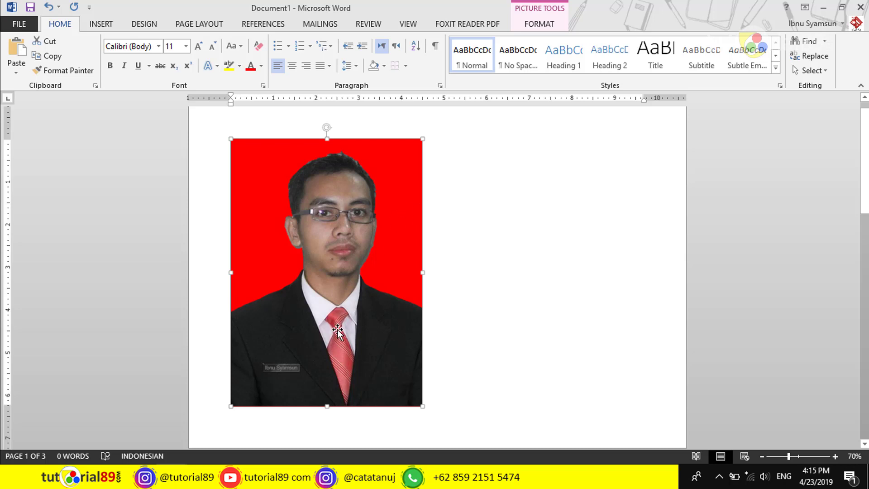
{"action": "left_click", "coordinate": [469, 281]}
{"action": "left_click", "coordinate": [407, 160]}
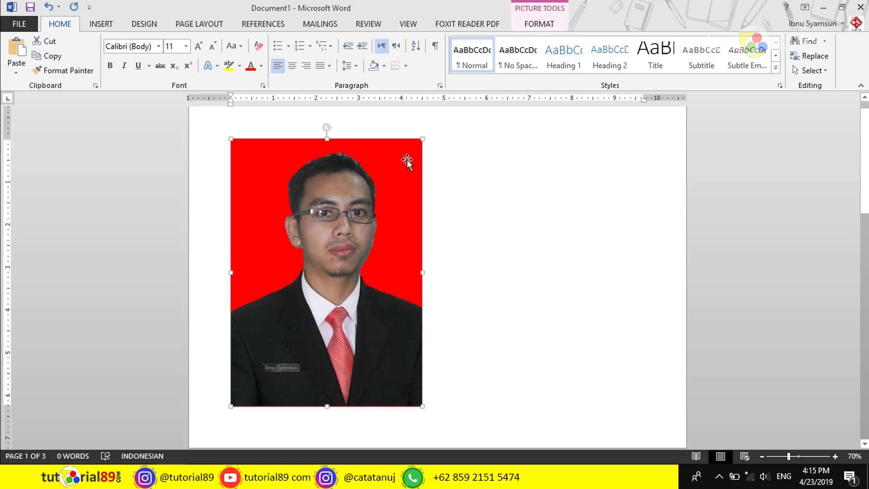
{"action": "left_click", "coordinate": [334, 260]}
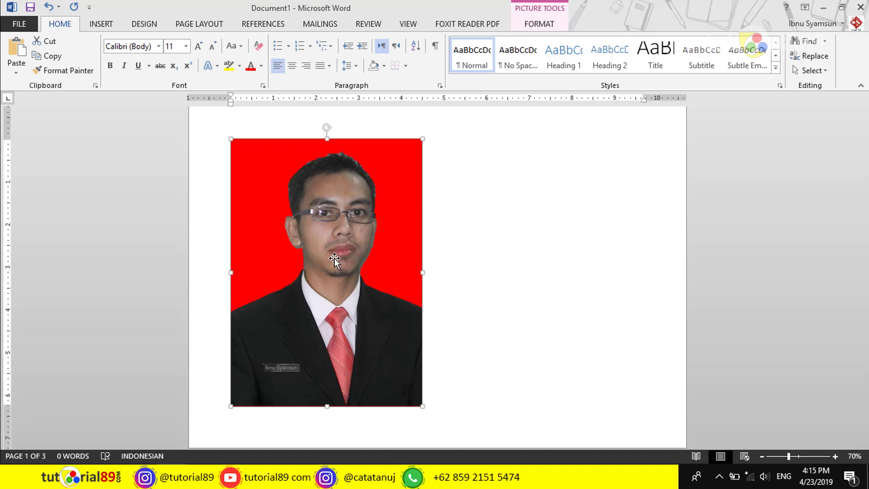
{"action": "left_click", "coordinate": [412, 170]}
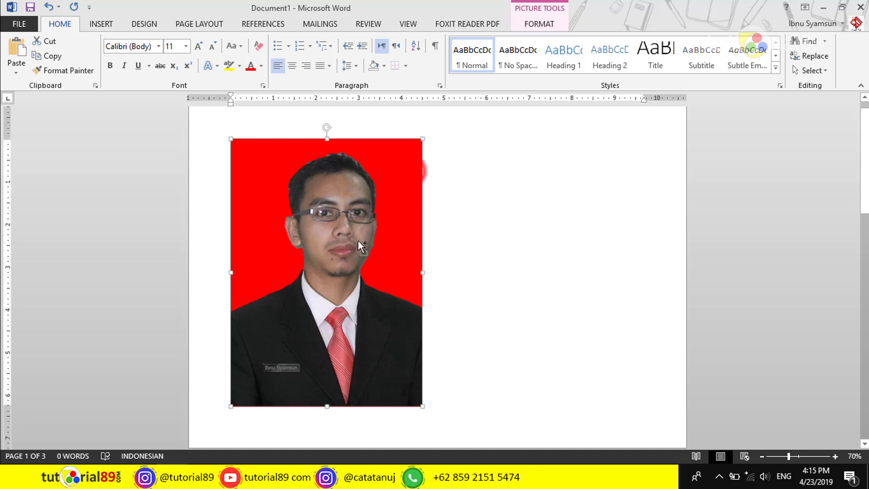
{"action": "left_click", "coordinate": [343, 233]}
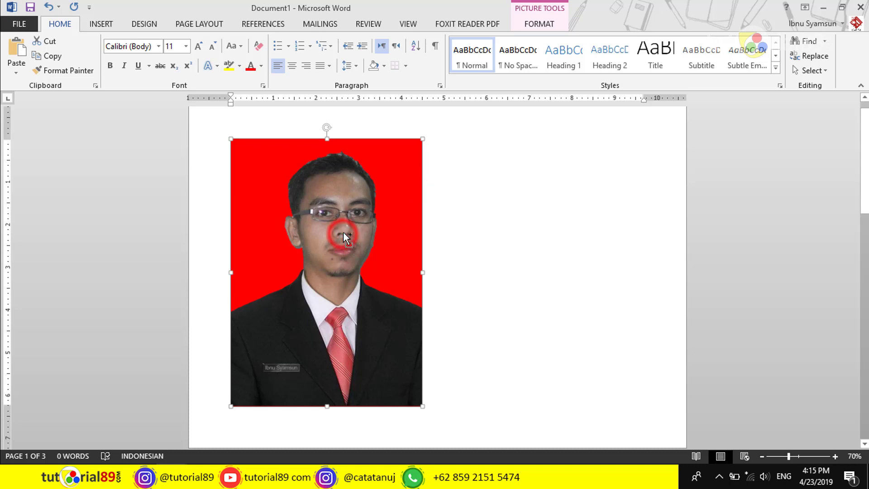
{"action": "left_click", "coordinate": [482, 200]}
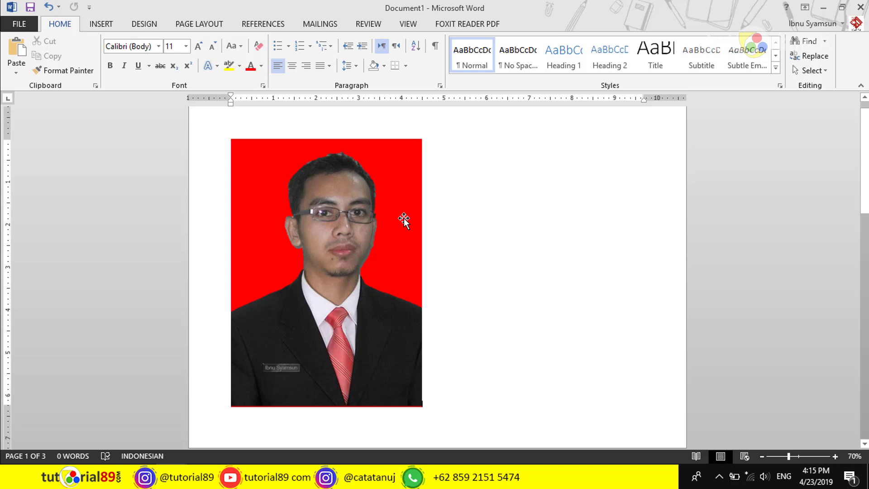
{"action": "left_click", "coordinate": [349, 222]}
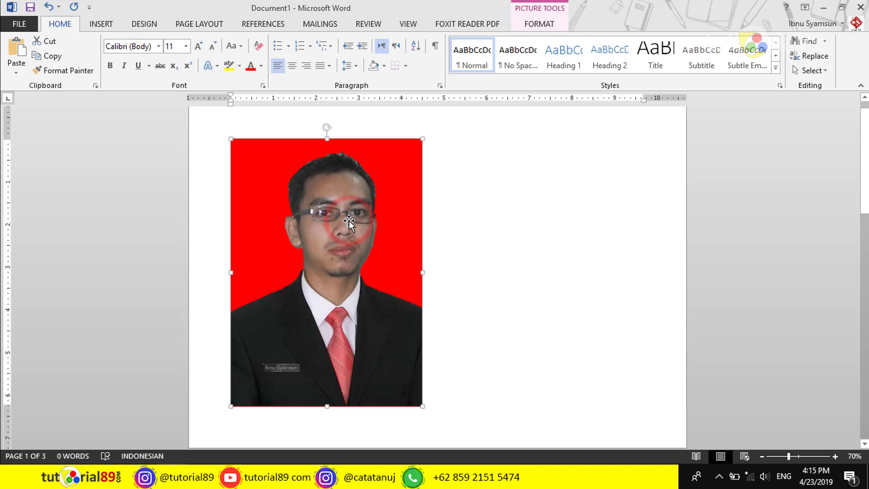
{"action": "left_click_drag", "start_coordinate": [349, 222], "coordinate": [501, 227]}
{"action": "left_click_drag", "start_coordinate": [351, 214], "coordinate": [345, 273]}
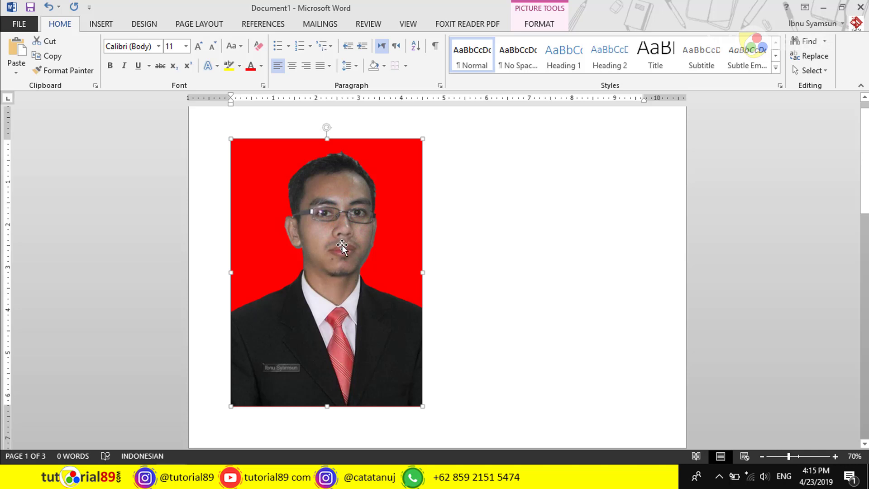
Crop the top of the portrait so its height becomes 6.06"
{"action": "left_click", "coordinate": [550, 24]}
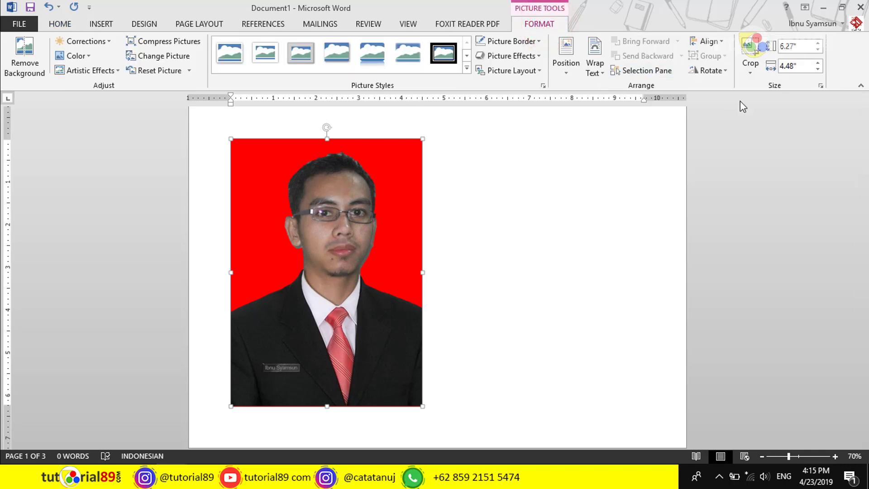
{"action": "left_click", "coordinate": [751, 53]}
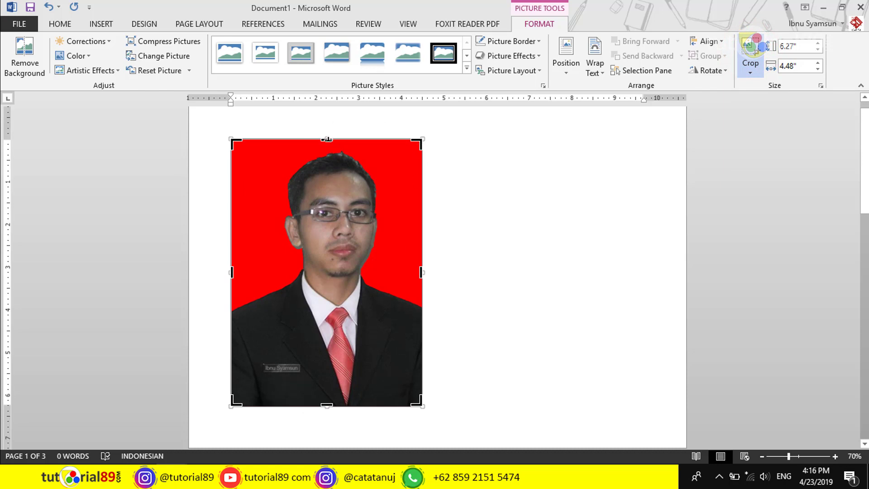
{"action": "left_click_drag", "start_coordinate": [327, 139], "coordinate": [328, 147]}
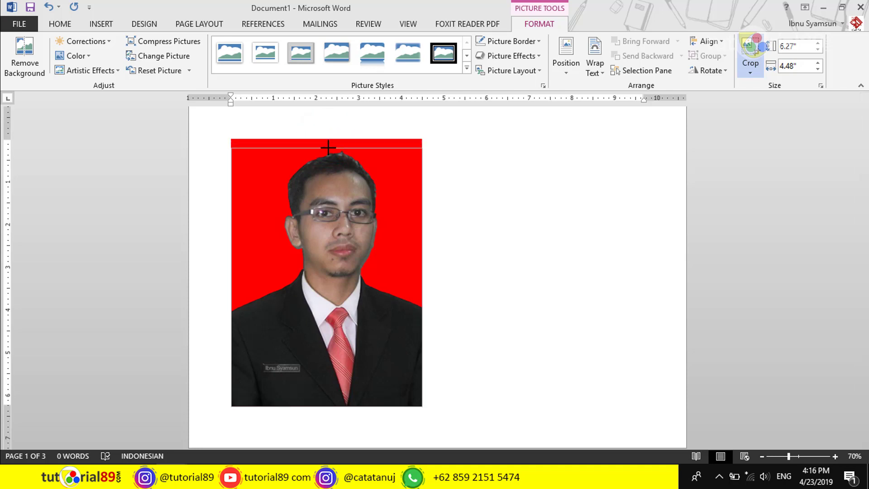
{"action": "left_click_drag", "start_coordinate": [328, 147], "coordinate": [328, 147]}
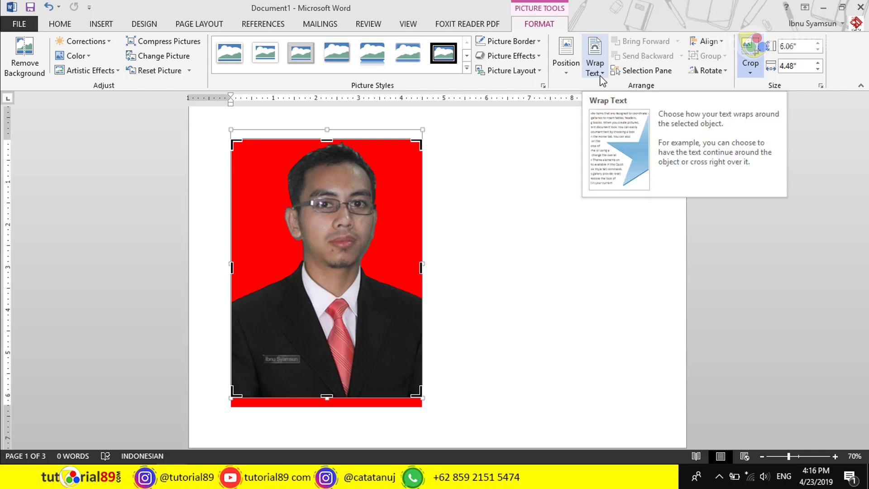
Set the portrait to In Front of Text and nudge it down two steps onto the red rectangle
{"action": "left_click", "coordinate": [602, 79]}
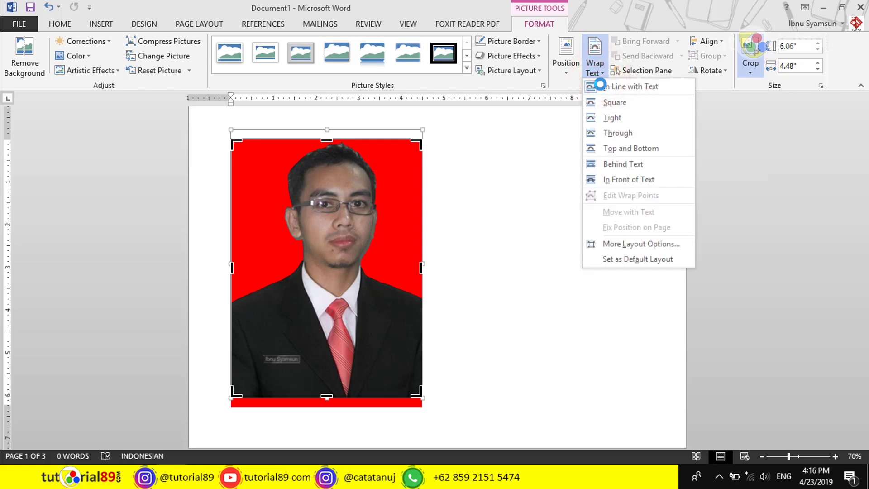
{"action": "left_click", "coordinate": [646, 181]}
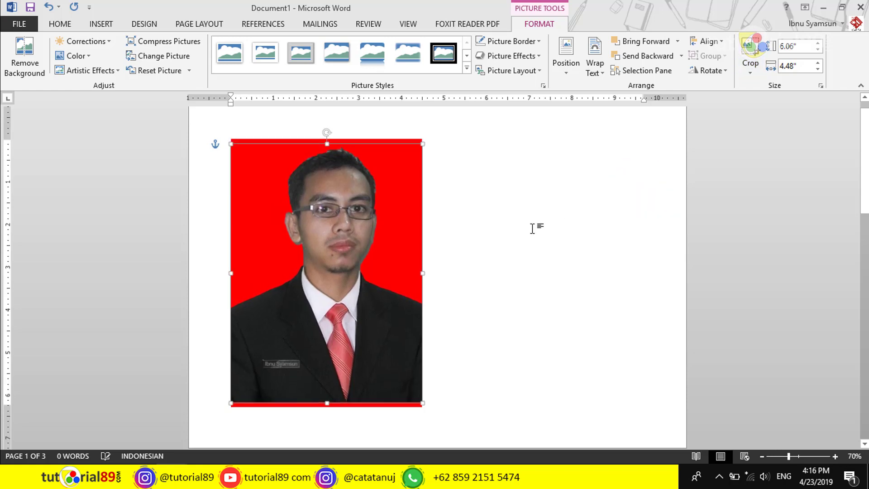
{"action": "key", "text": "Down"}
{"action": "key", "text": "Down"}
{"action": "key", "text": "Down"}
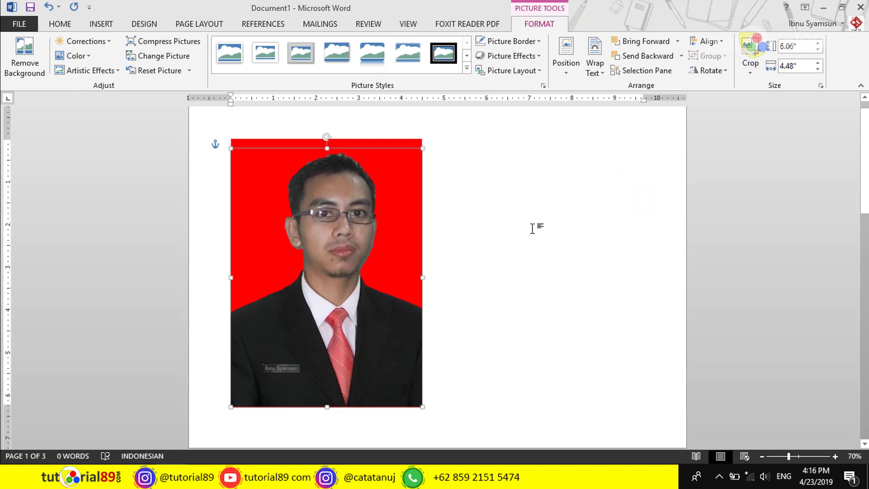
{"action": "key", "text": "Down"}
{"action": "left_click", "coordinate": [532, 228]}
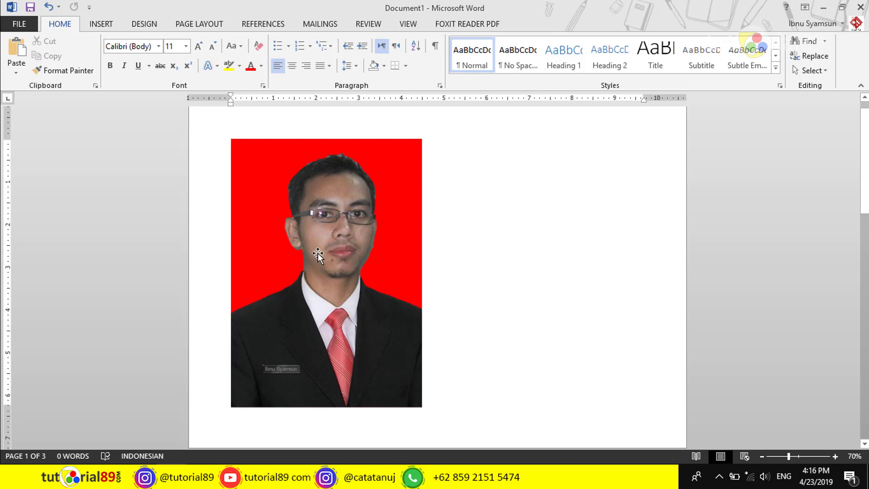
Group the portrait and the red rectangle into one object
{"action": "left_click", "coordinate": [338, 343]}
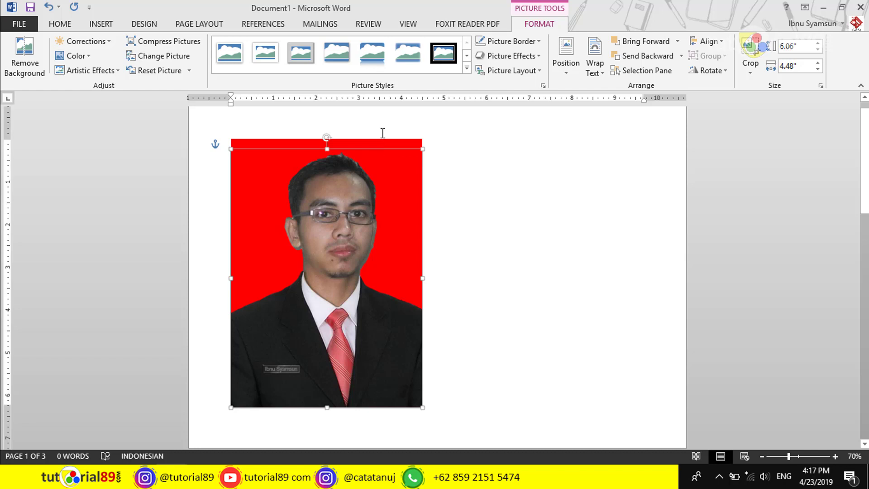
{"action": "left_click_drag", "start_coordinate": [392, 143], "coordinate": [391, 145]}
{"action": "left_click_drag", "start_coordinate": [392, 144], "coordinate": [390, 141]}
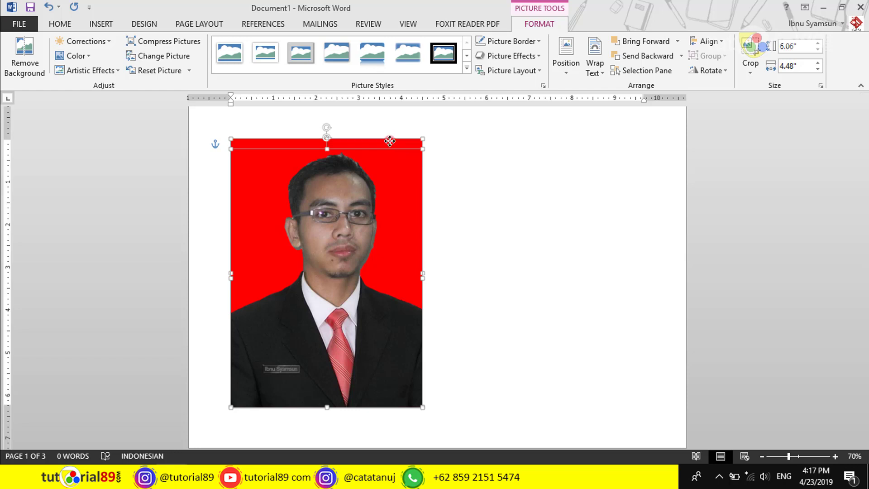
{"action": "right_click", "coordinate": [388, 165]}
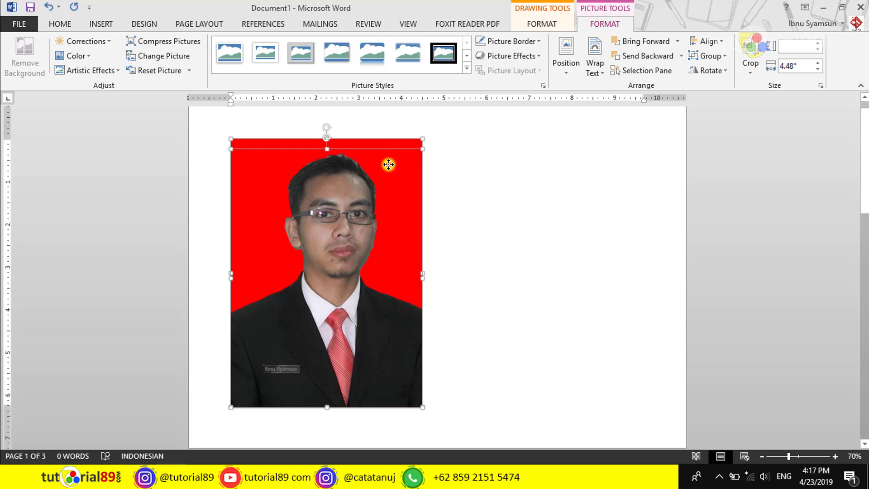
{"action": "mouse_move", "coordinate": [420, 239]}
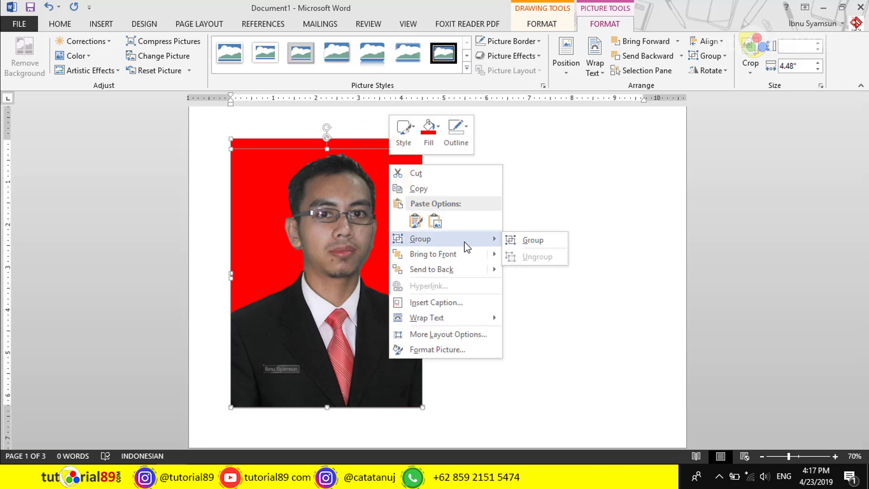
{"action": "left_click", "coordinate": [533, 244]}
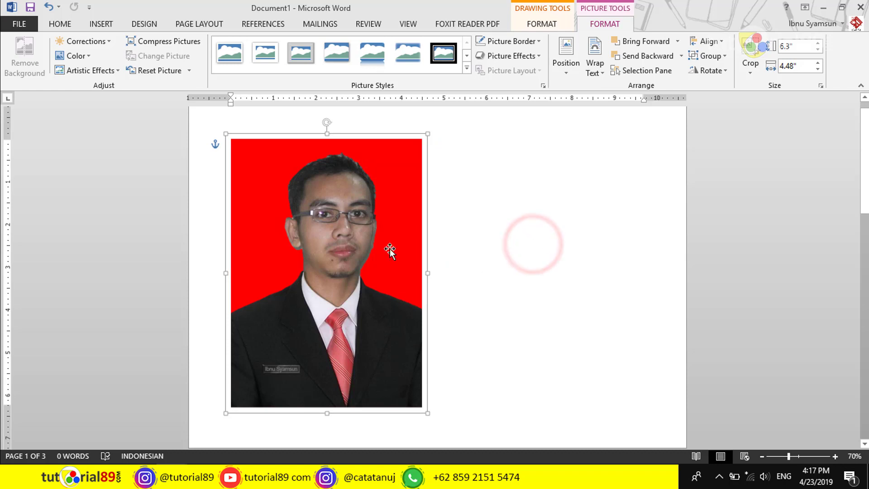
Shift the grouped ID photo slightly to the right and deselect it
{"action": "mouse_move", "coordinate": [333, 219]}
{"action": "left_mouse_down"}
{"action": "mouse_move", "coordinate": [420, 237]}
{"action": "mouse_move", "coordinate": [347, 211]}
{"action": "left_mouse_up"}
{"action": "left_click", "coordinate": [538, 247]}
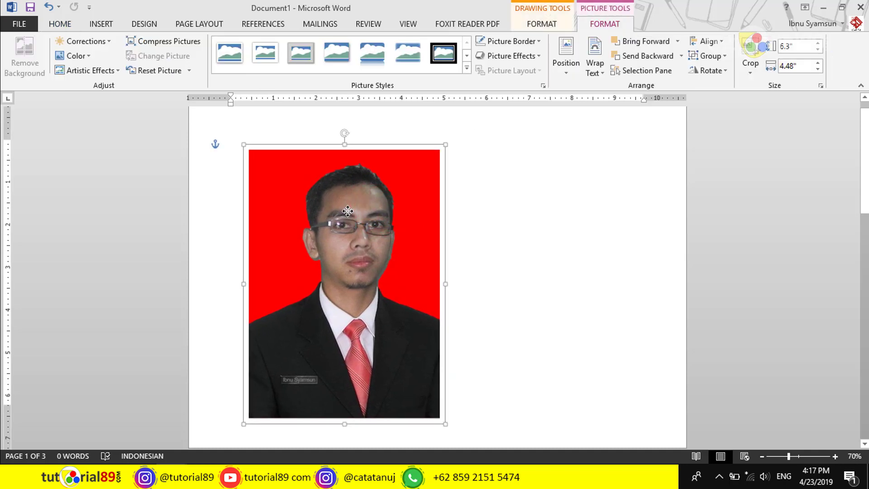
{"action": "left_click", "coordinate": [473, 232]}
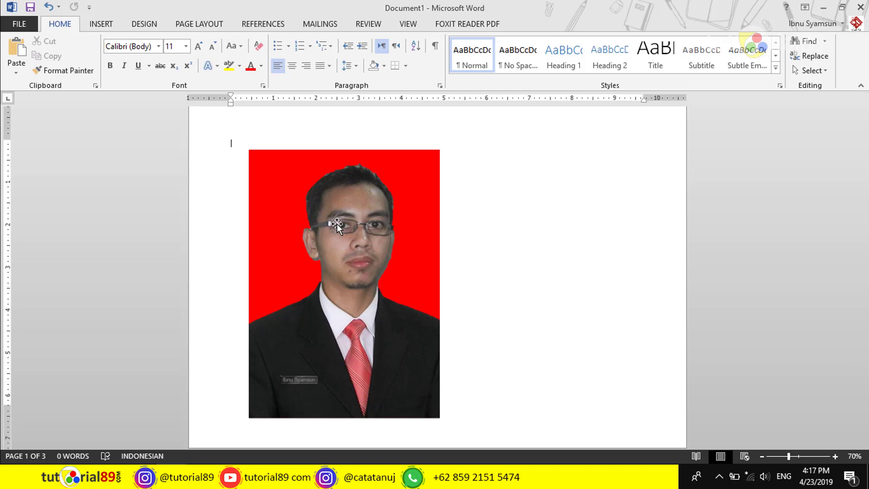
Copy the grouped ID photo, paste it as a picture, and place the copy right of the original, tops aligned
{"action": "left_click", "coordinate": [337, 223]}
{"action": "key", "text": "ctrl+c"}
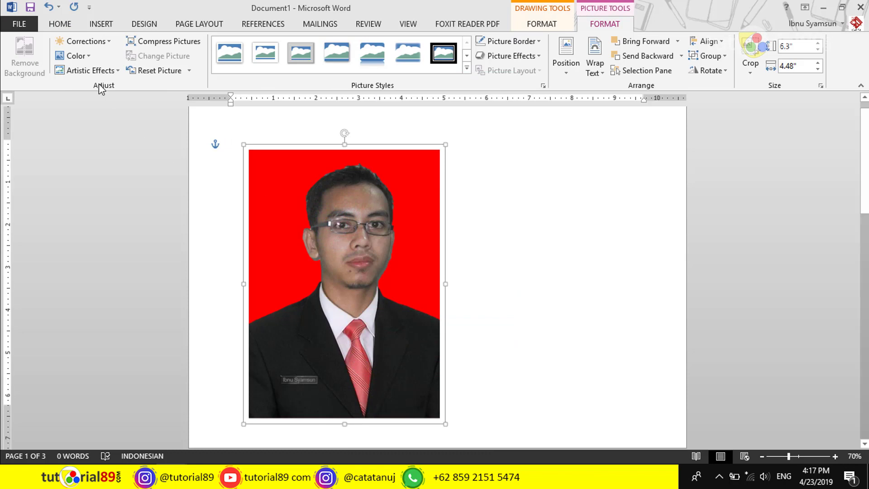
{"action": "left_click", "coordinate": [60, 24]}
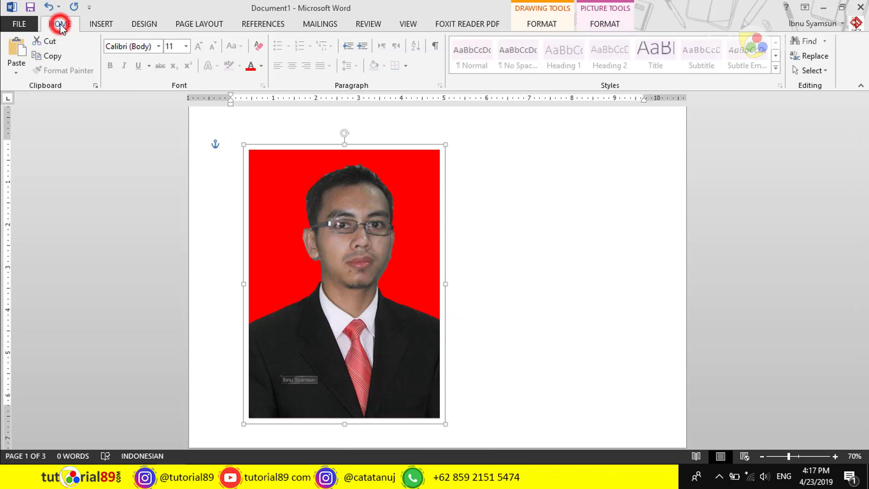
{"action": "left_click", "coordinate": [14, 72]}
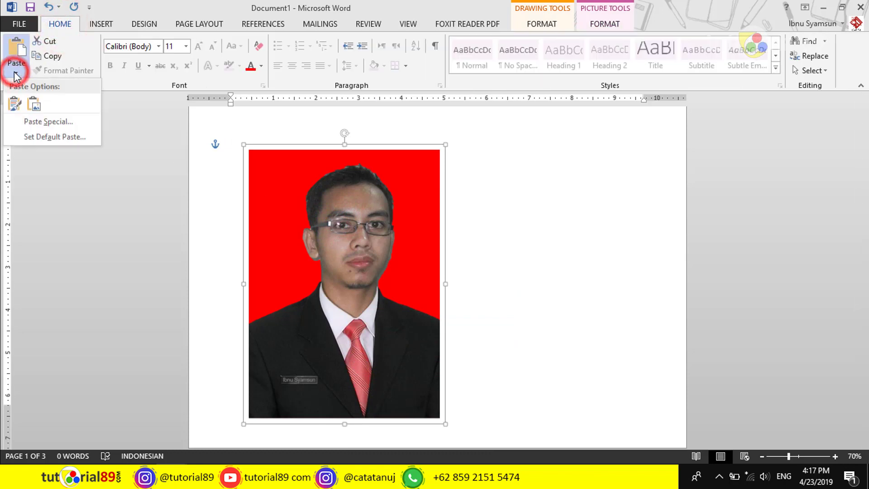
{"action": "left_click", "coordinate": [38, 106]}
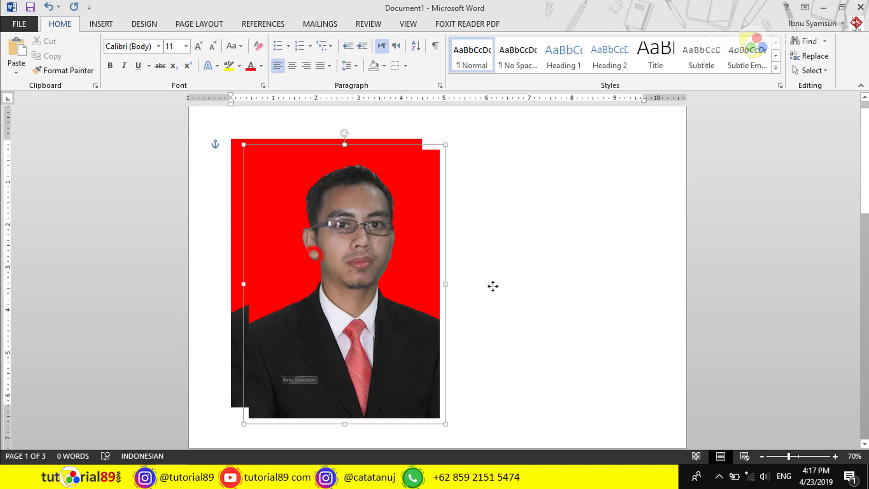
{"action": "left_click_drag", "start_coordinate": [313, 257], "coordinate": [544, 315]}
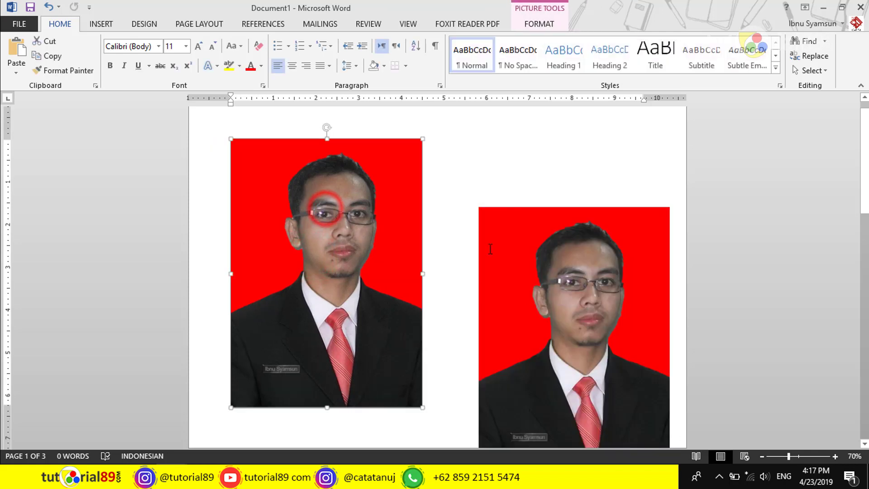
{"action": "mouse_move", "coordinate": [547, 276]}
{"action": "left_mouse_down"}
{"action": "mouse_move", "coordinate": [520, 193]}
{"action": "mouse_move", "coordinate": [519, 232]}
{"action": "left_mouse_up"}
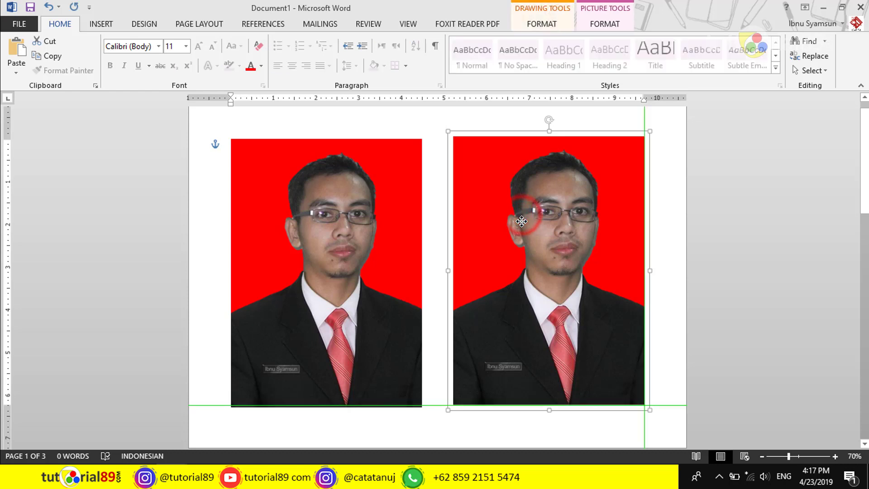
Ungroup the right-hand ID photo into portrait and rectangle, leaving the left photo selected
{"action": "left_click", "coordinate": [417, 432]}
{"action": "left_click", "coordinate": [364, 247]}
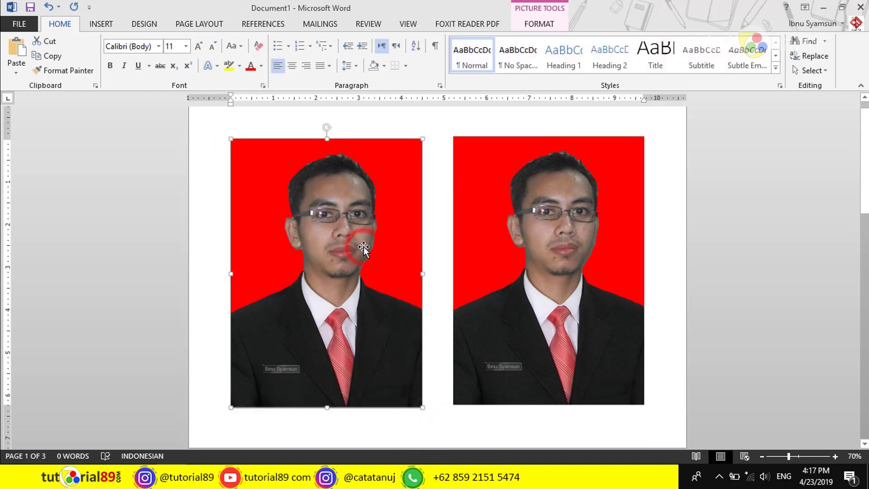
{"action": "right_click", "coordinate": [364, 247]}
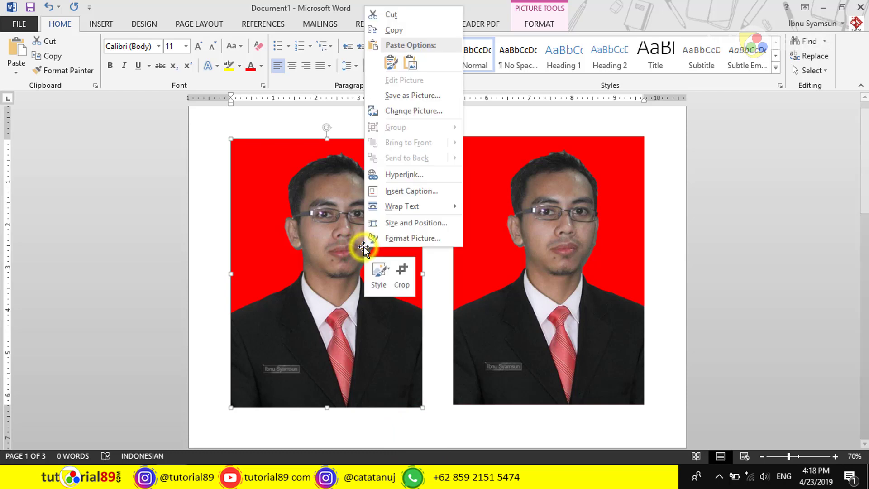
{"action": "left_click", "coordinate": [330, 245]}
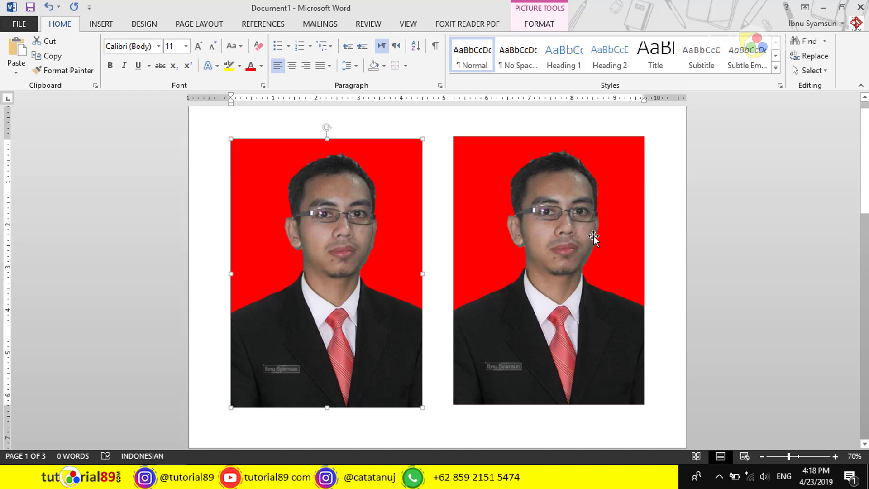
{"action": "left_click", "coordinate": [554, 238]}
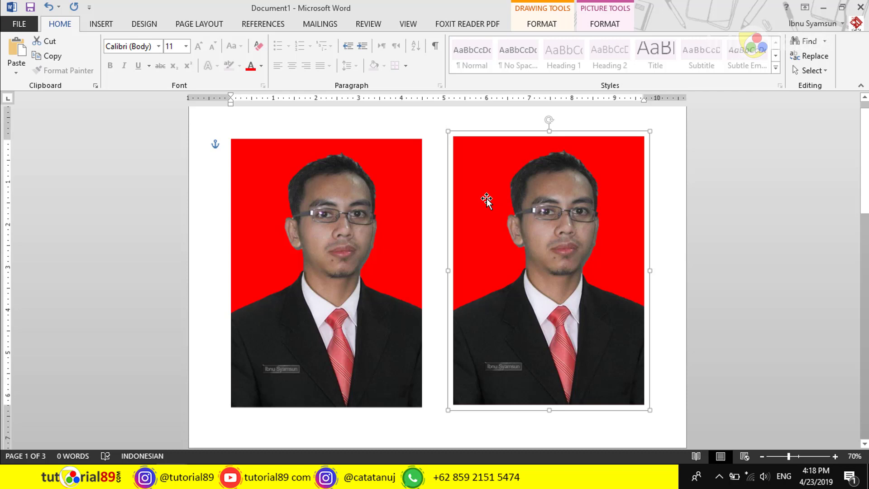
{"action": "right_click", "coordinate": [560, 231]}
{"action": "mouse_move", "coordinate": [592, 305]}
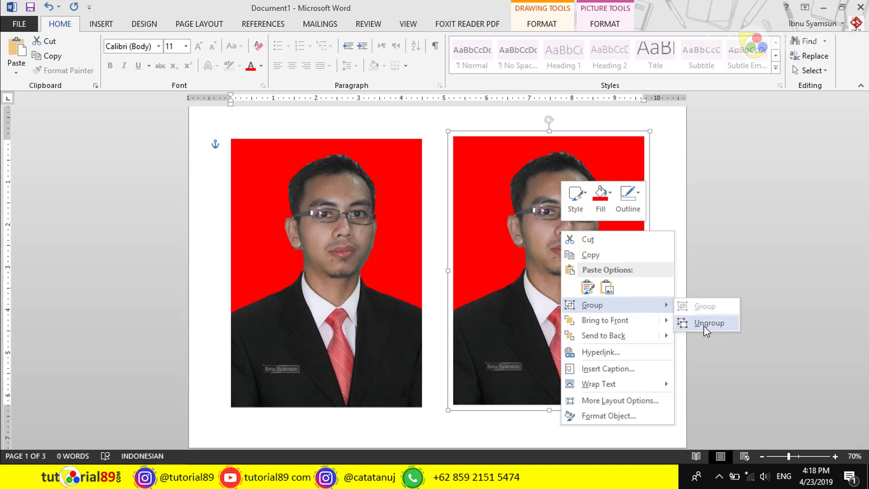
{"action": "left_click", "coordinate": [704, 325]}
{"action": "left_click", "coordinate": [593, 427]}
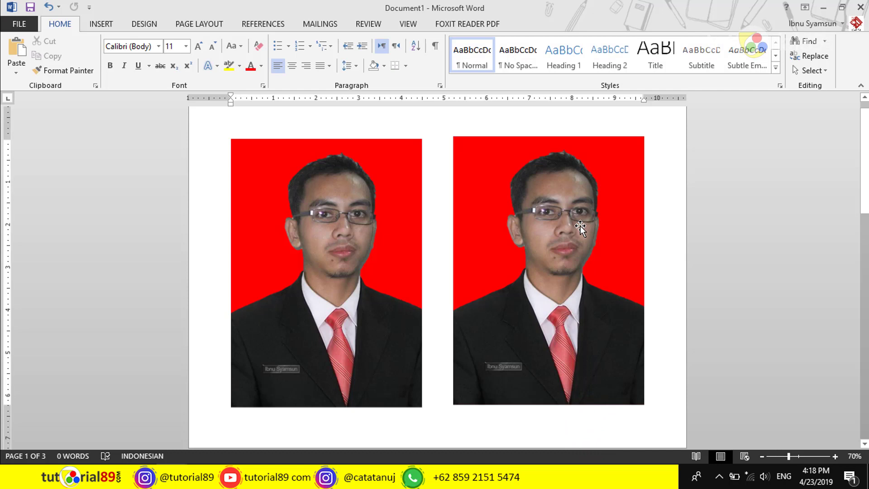
{"action": "right_click", "coordinate": [282, 229]}
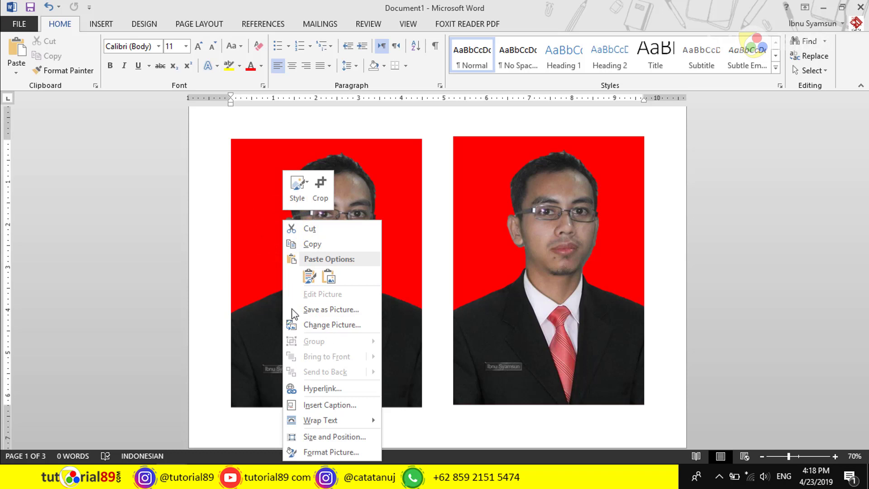
{"action": "left_click", "coordinate": [256, 224]}
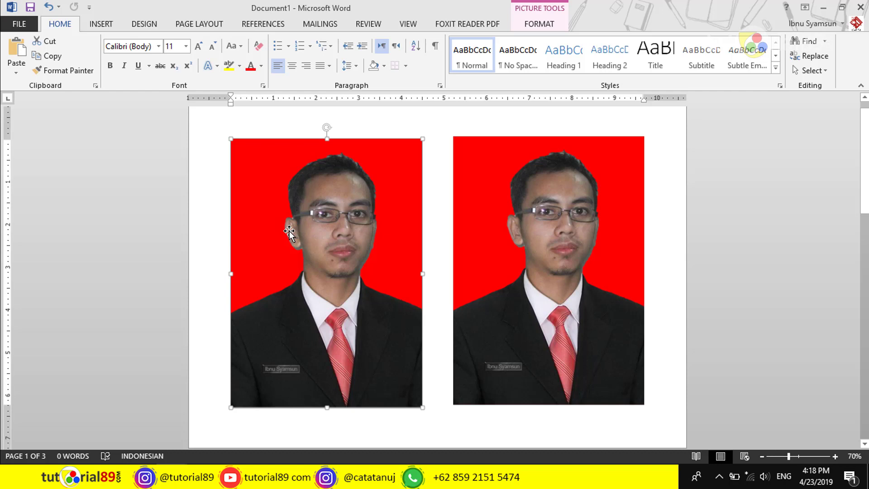
Save the left ID photo as a PNG picture named 'pas photo uj' in Downloads
{"action": "right_click", "coordinate": [288, 232]}
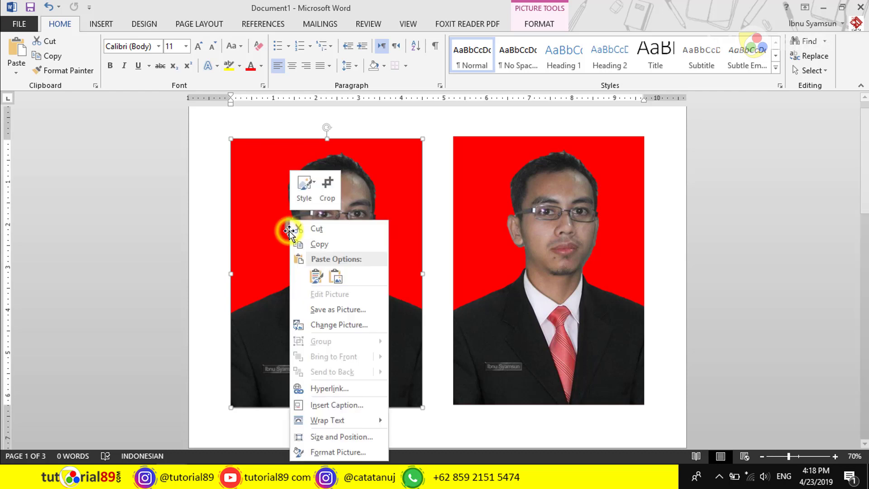
{"action": "left_click", "coordinate": [372, 312]}
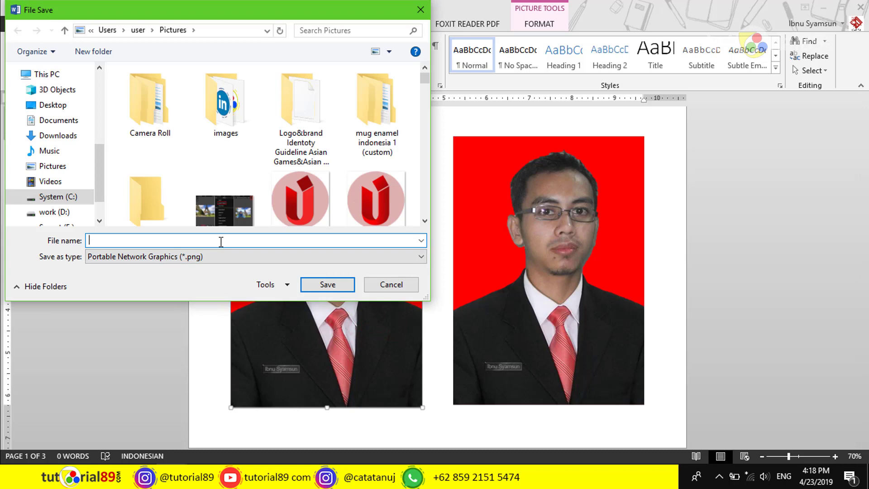
{"action": "type", "text": "pas photo uj"}
{"action": "left_click", "coordinate": [58, 136]}
{"action": "left_click", "coordinate": [338, 285]}
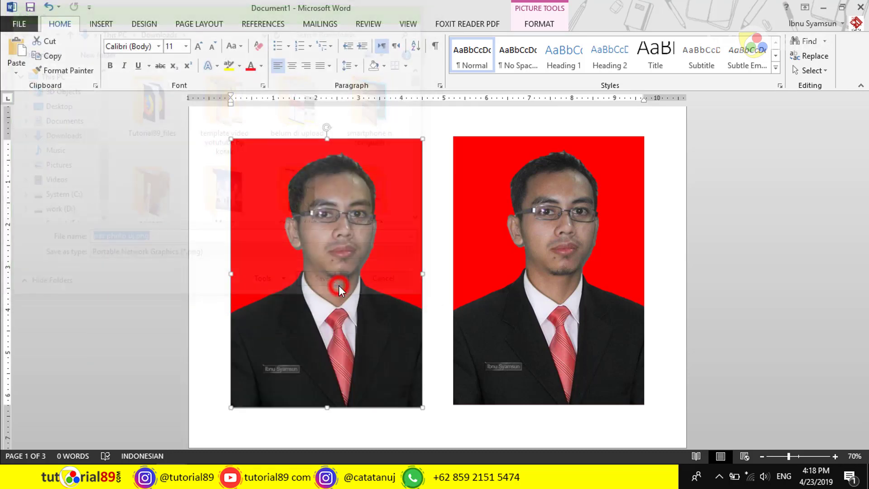